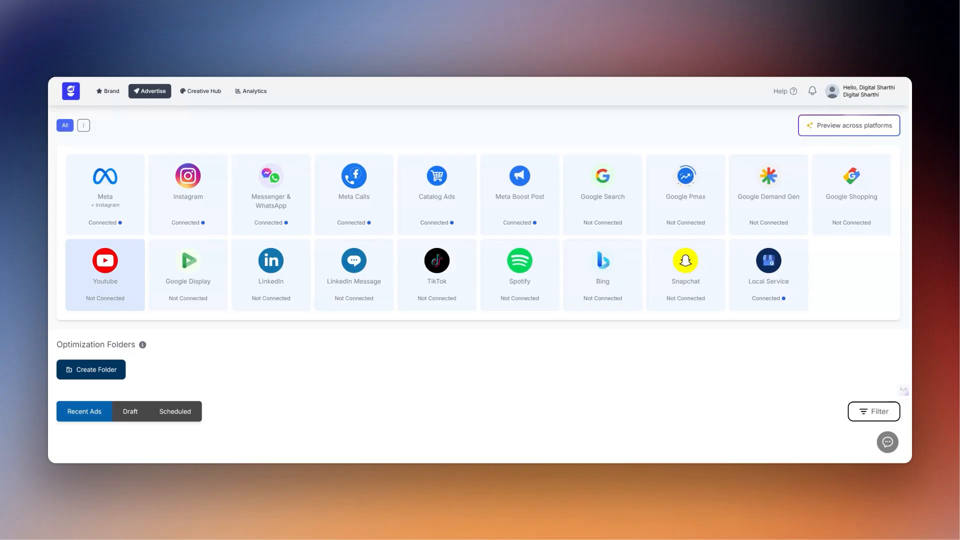
# Start a Meta ad campaign, check the Drive Leads goals, and save the Website Actions goal Traffic.
pyautogui.click(176, 267)
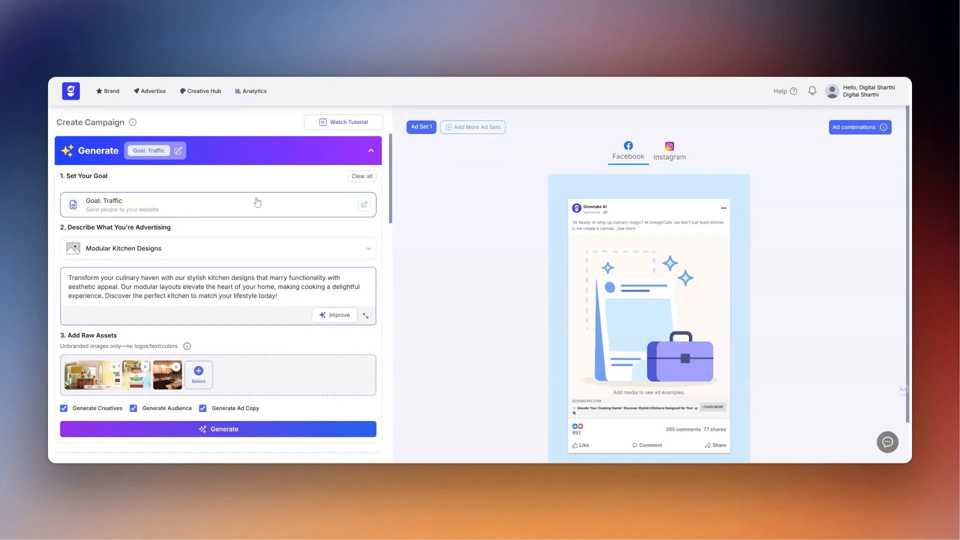
pyautogui.click(363, 205)
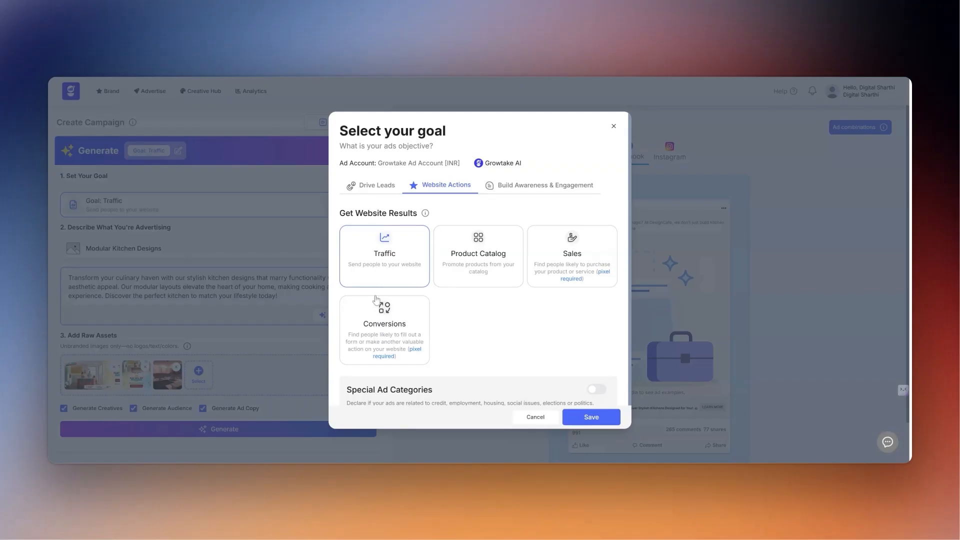
pyautogui.click(372, 185)
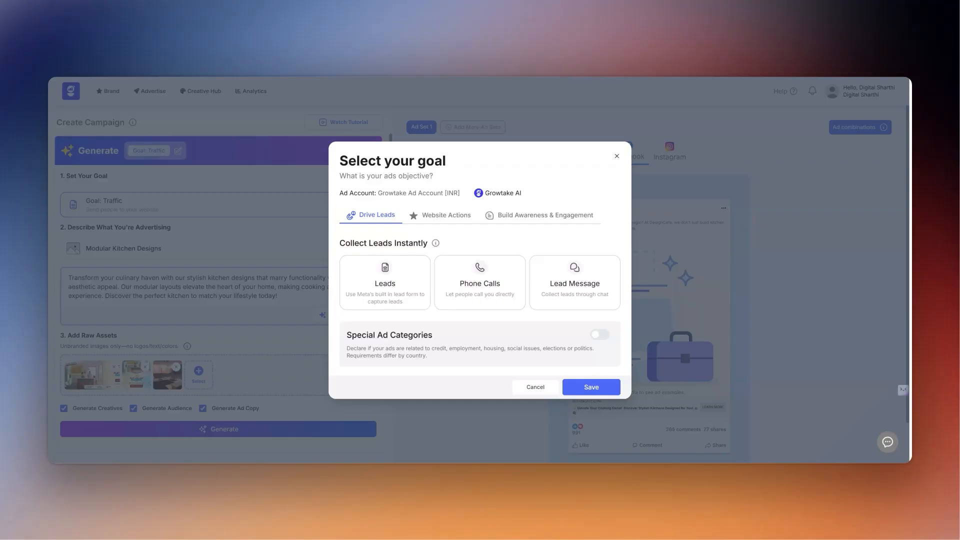
pyautogui.click(443, 216)
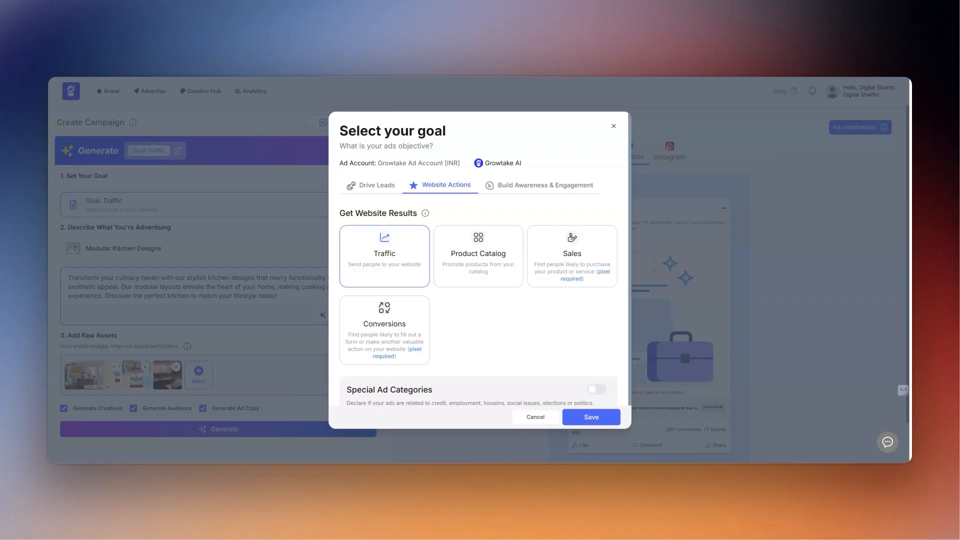
pyautogui.click(577, 419)
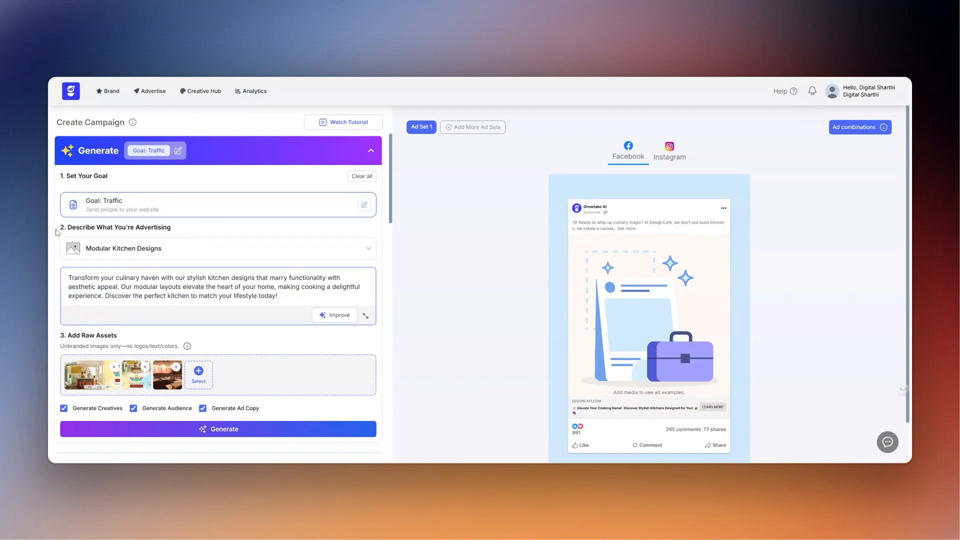
# Open the Brand Context from the advertised service's options and import the brand data from the website designcafe.com.
pyautogui.click(358, 250)
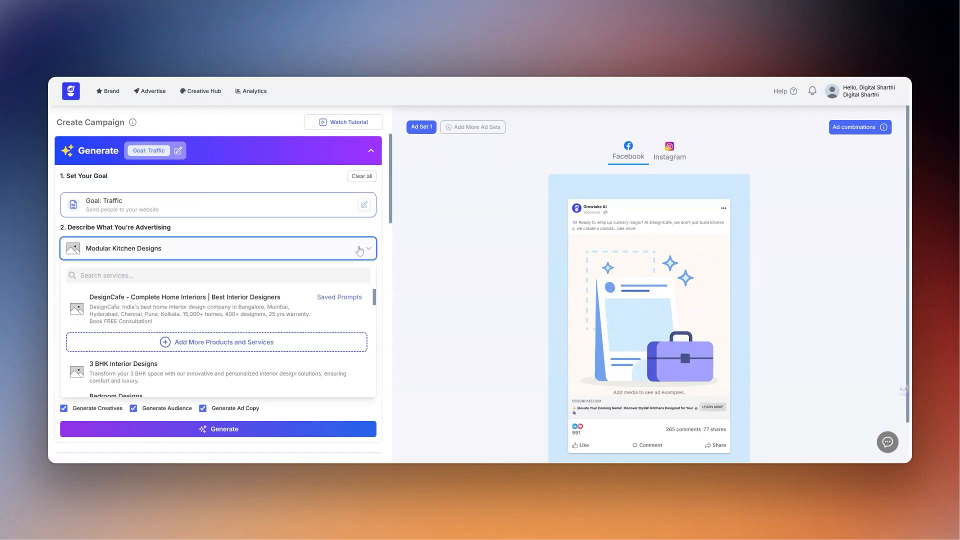
pyautogui.click(241, 345)
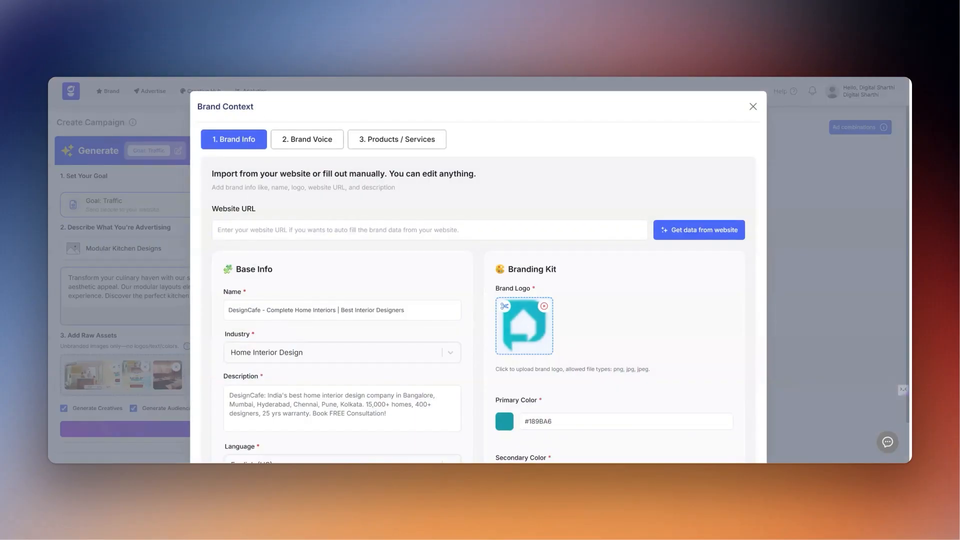
pyautogui.click(265, 230)
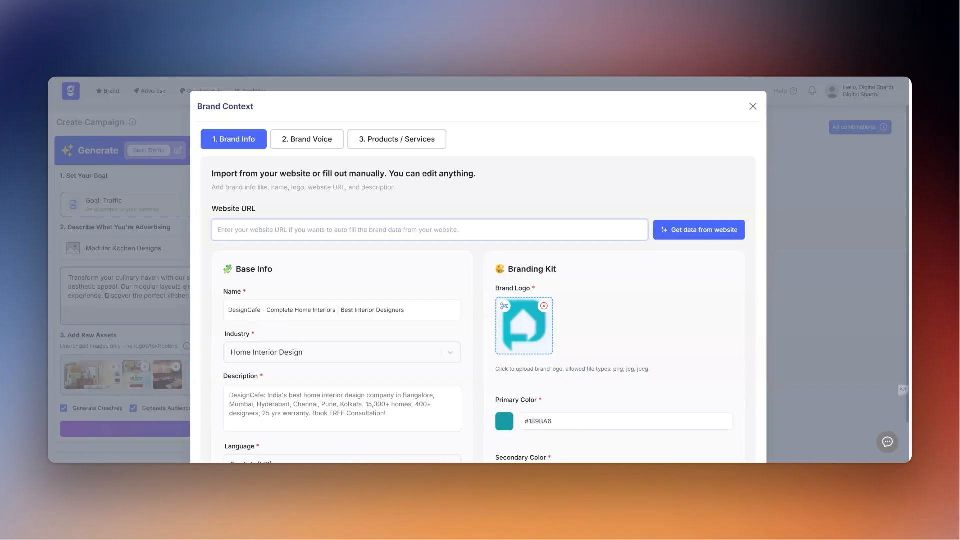
pyautogui.write('designcafe.com')
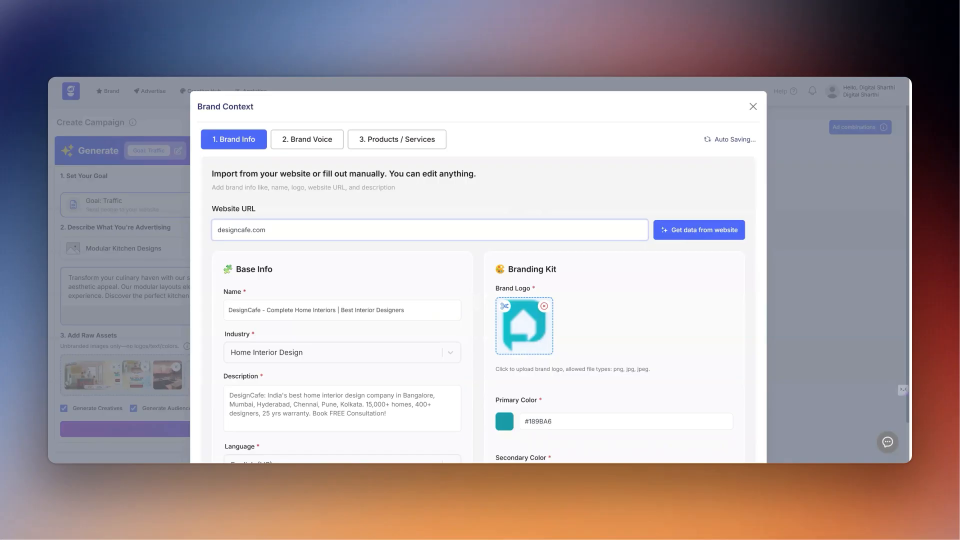
pyautogui.click(702, 231)
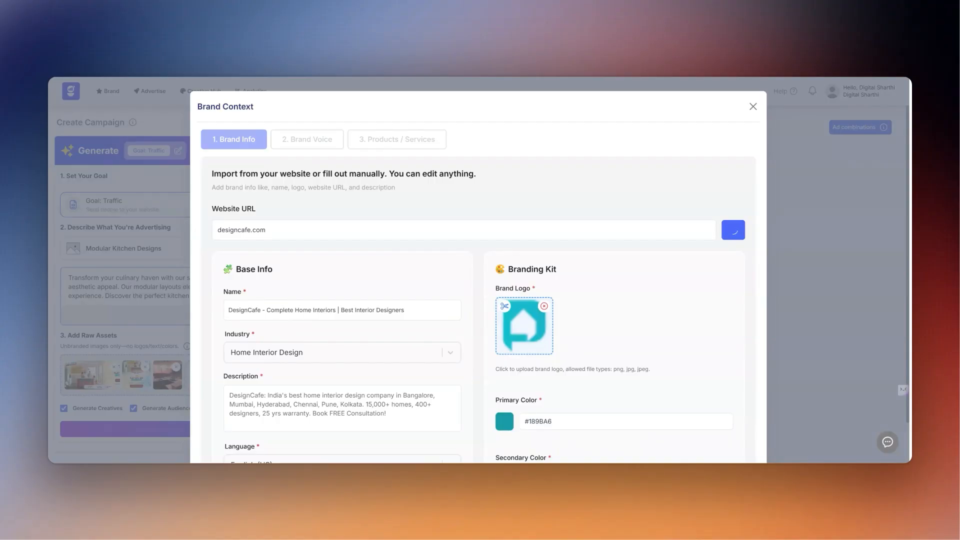
# Review the Brand Info, including the base info, branding kit and marketing information.
pyautogui.scroll(-2, 657, 288)
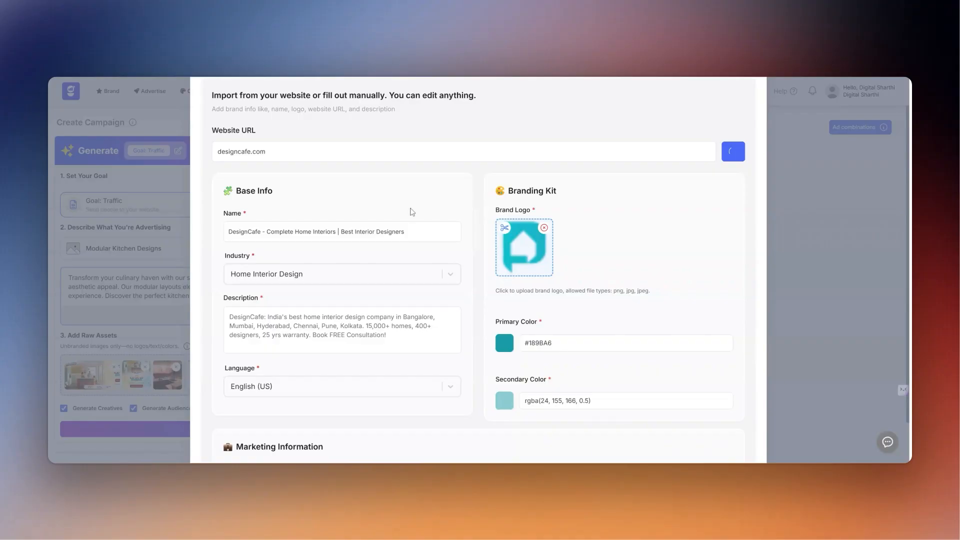
pyautogui.scroll(-3, 412, 210)
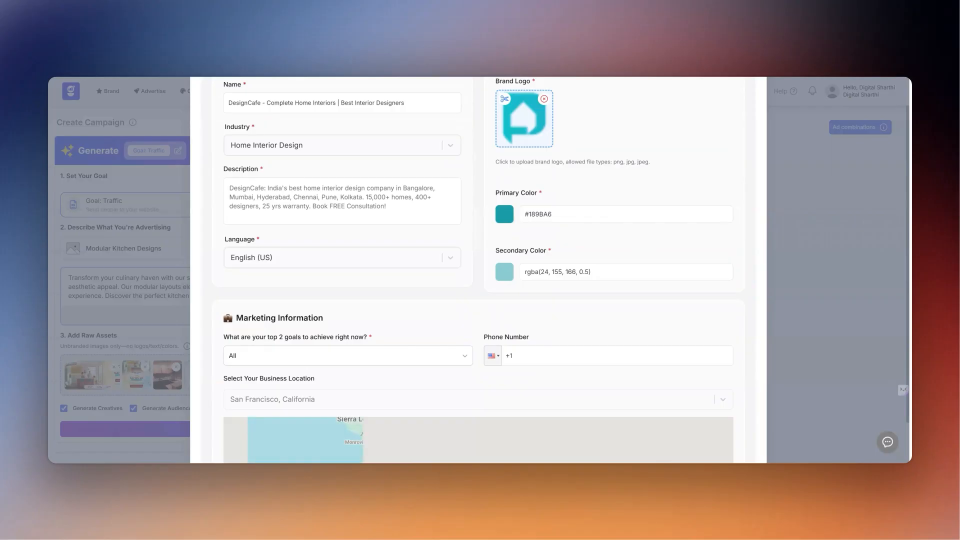
pyautogui.scroll(2, 479, 270)
pyautogui.scroll(4, 479, 270)
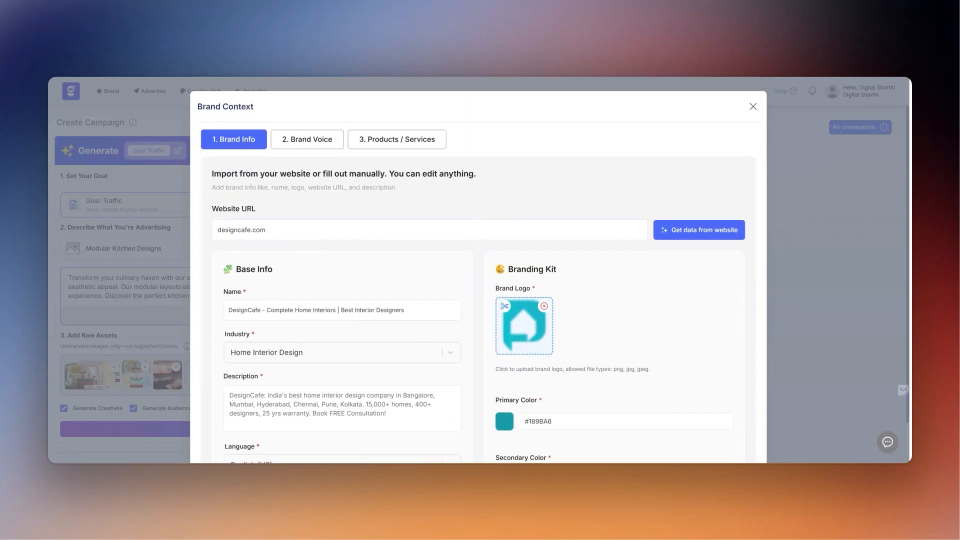
pyautogui.scroll(-1, 396, 229)
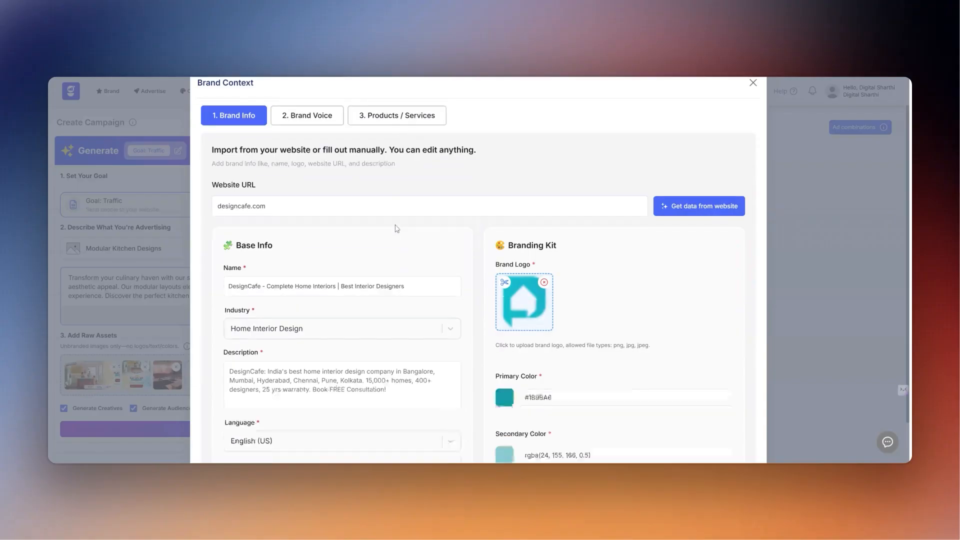
pyautogui.scroll(-3, 396, 228)
pyautogui.scroll(4, 395, 228)
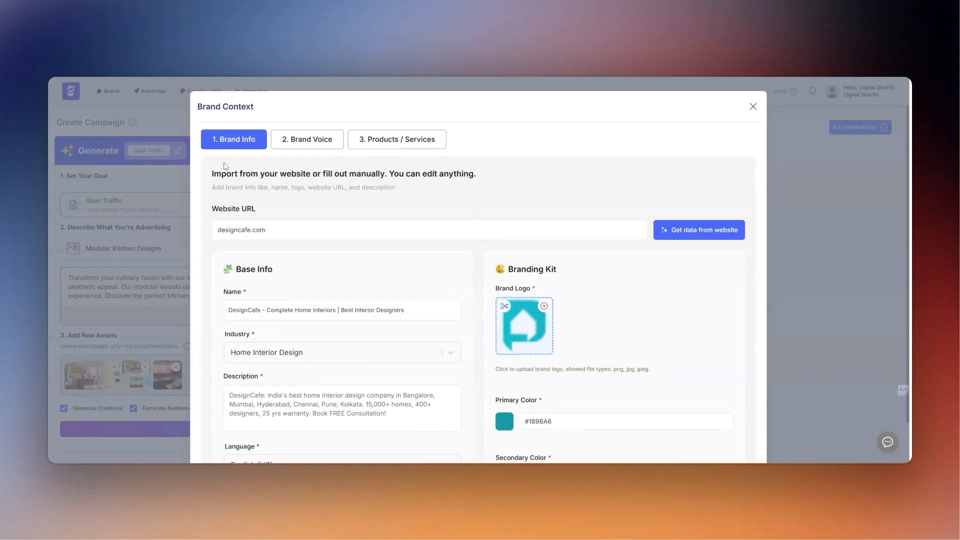
# Review the Brand Voice guidelines and the Products / Services list, and close the Brand Context.
pyautogui.click(303, 146)
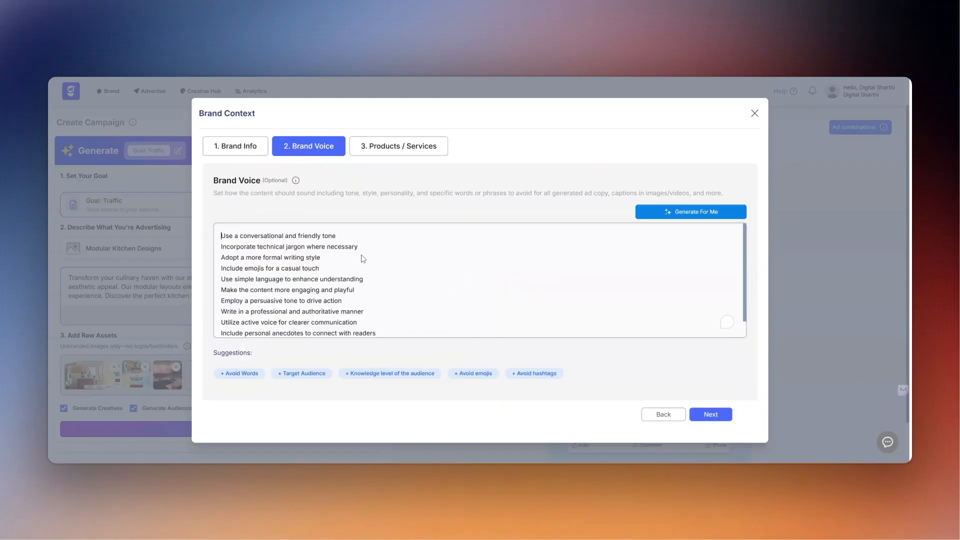
pyautogui.scroll(-1, 365, 300)
pyautogui.scroll(1, 365, 300)
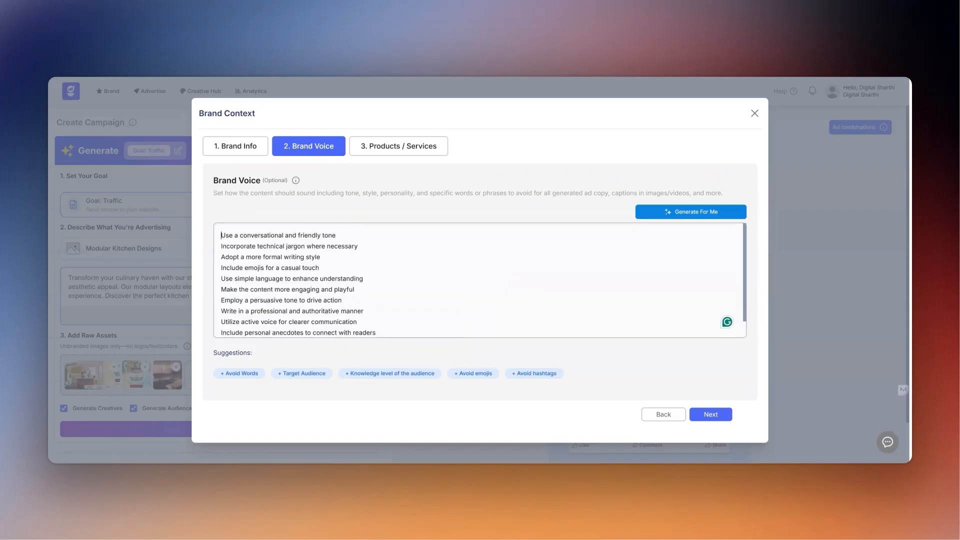
pyautogui.click(385, 147)
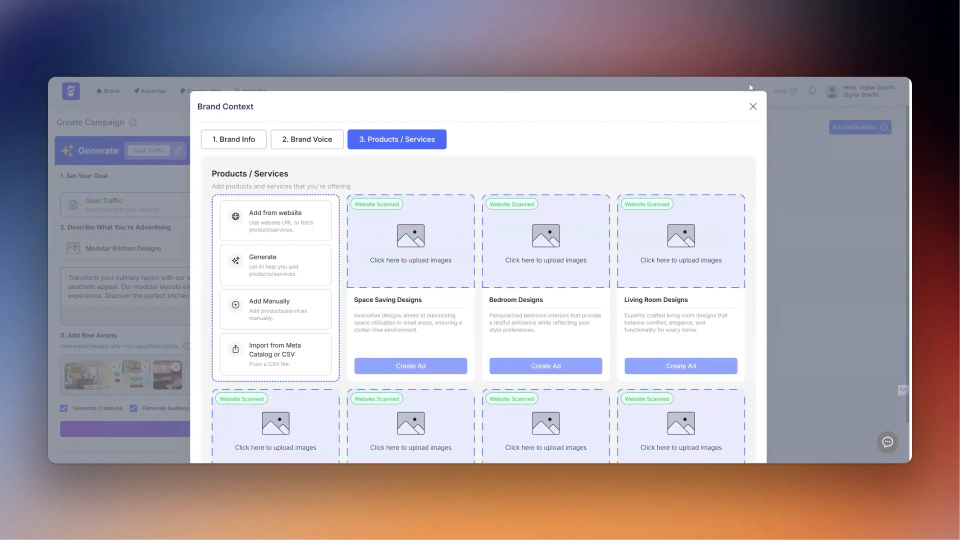
pyautogui.click(752, 107)
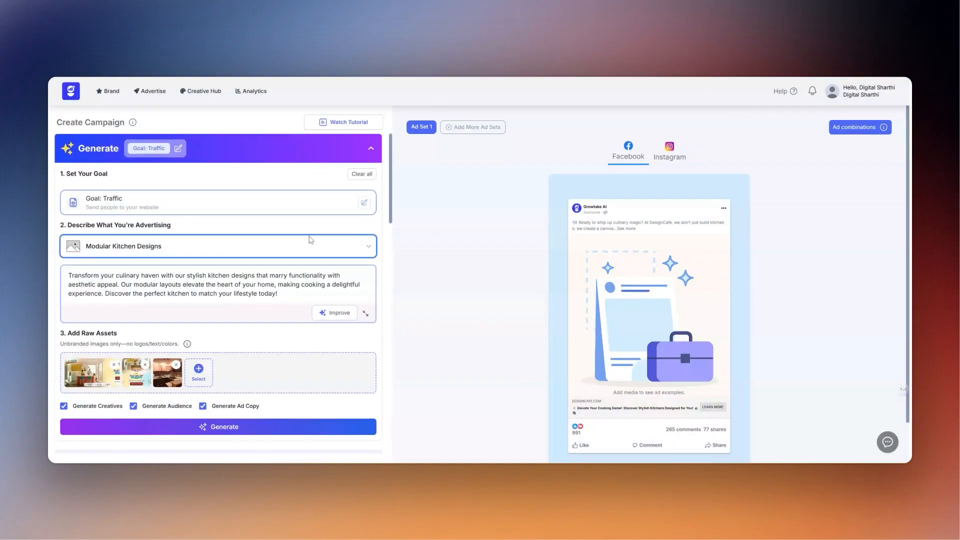
# Open the image library for the campaign's raw assets and search the website designcafe.com for images.
pyautogui.scroll(-2, 309, 239)
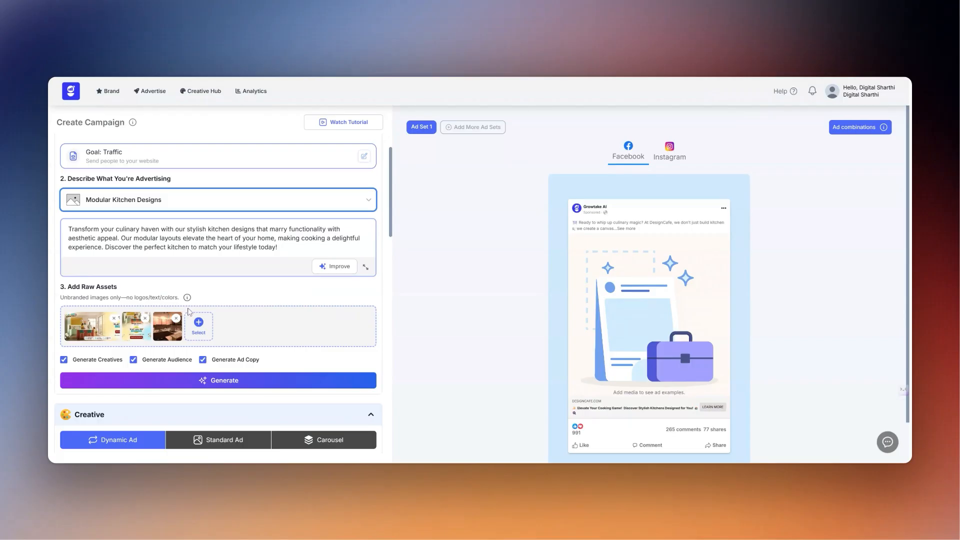
pyautogui.click(199, 328)
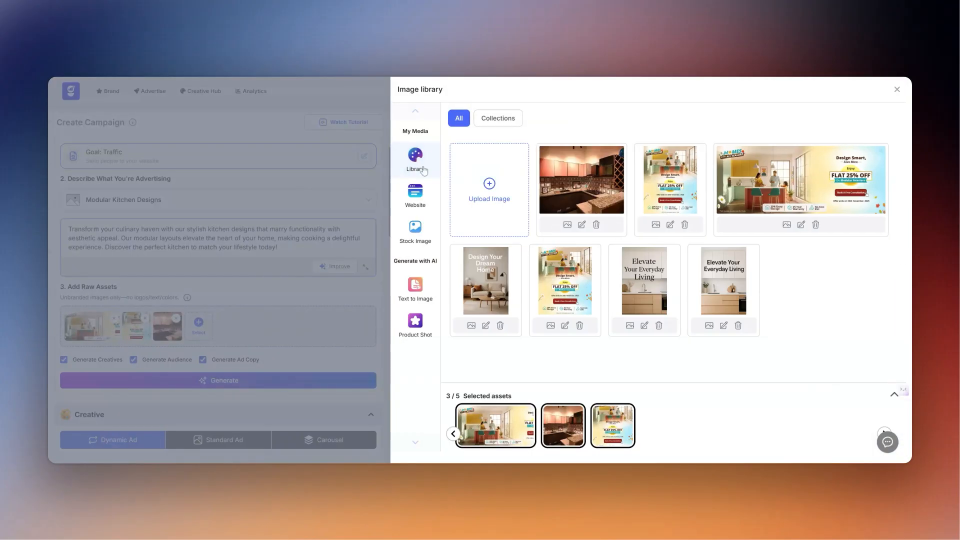
pyautogui.click(423, 171)
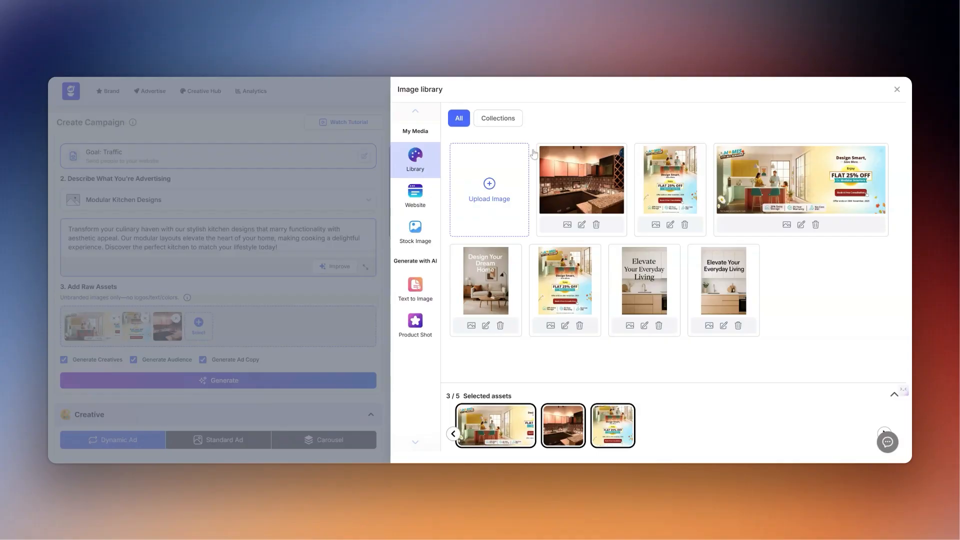
pyautogui.click(416, 189)
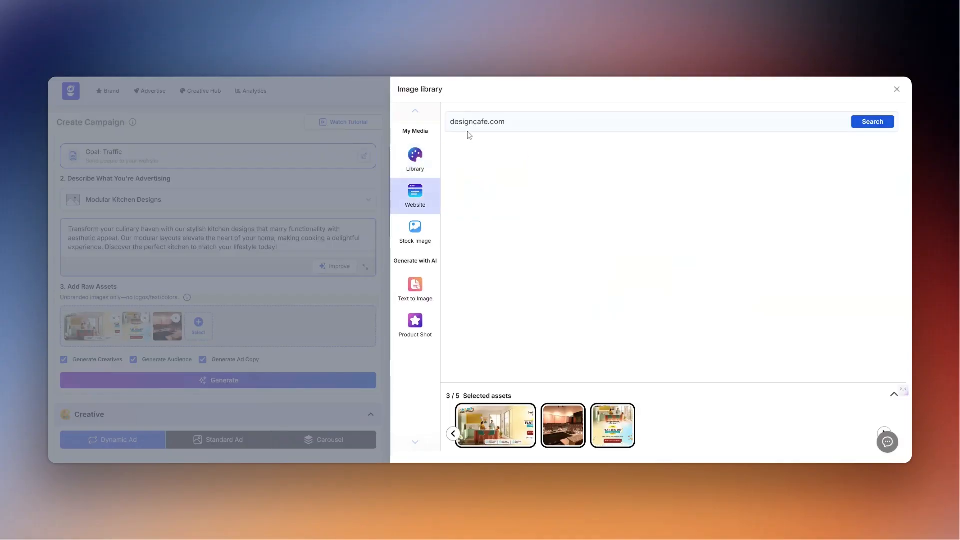
pyautogui.click(867, 123)
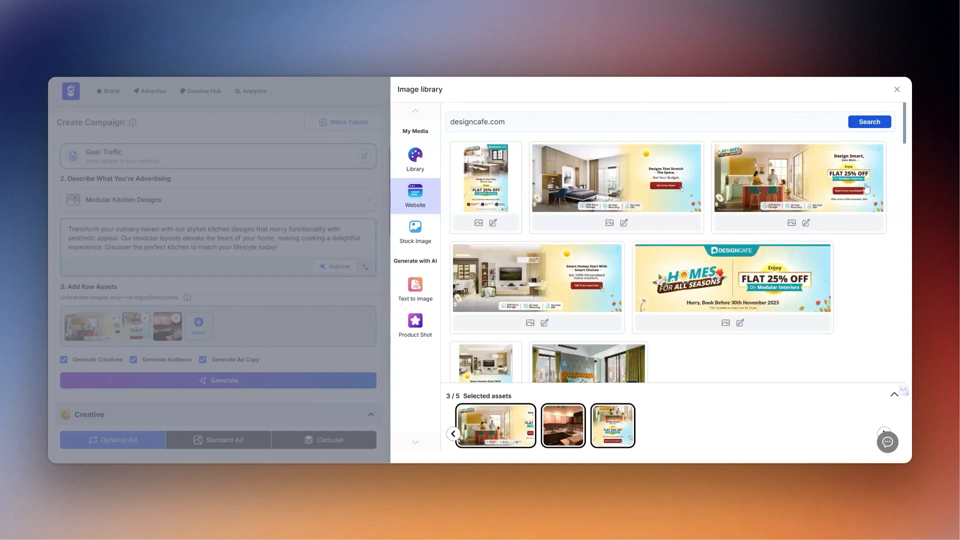
# Add the website photo of the kitchen with the blue wall to the raw assets with a 1:1 crop, and close the image library.
pyautogui.scroll(-1, 860, 235)
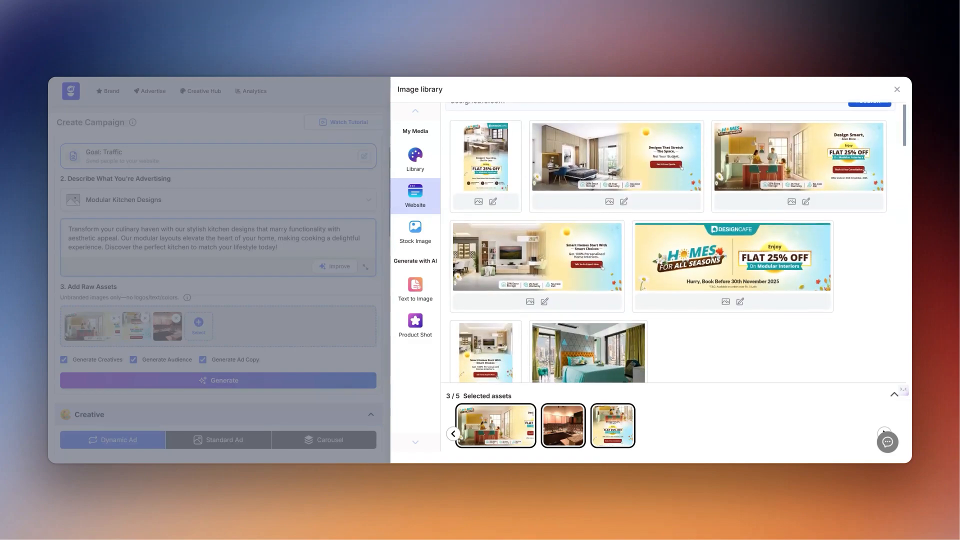
pyautogui.scroll(-1, 862, 242)
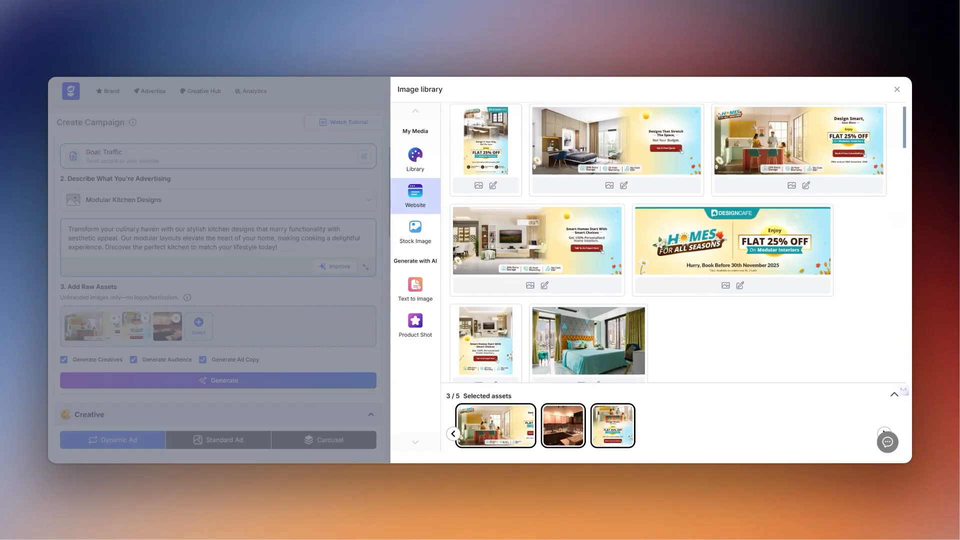
pyautogui.scroll(-1, 670, 243)
pyautogui.scroll(-10, 681, 129)
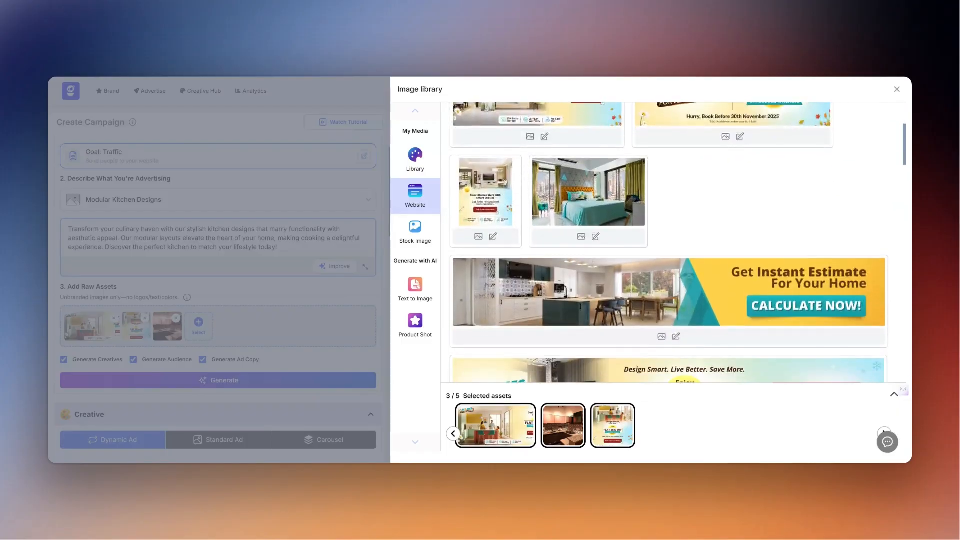
pyautogui.scroll(-8, 669, 243)
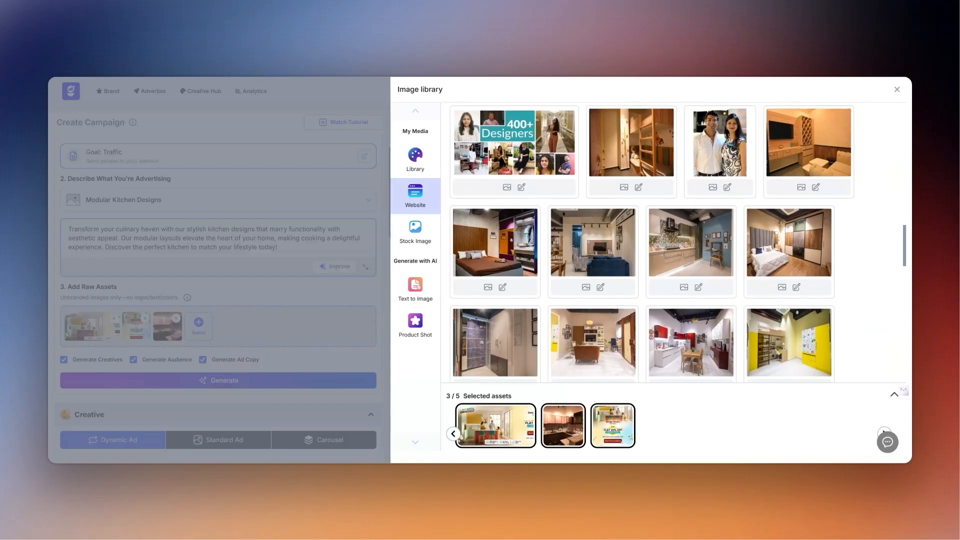
pyautogui.click(685, 243)
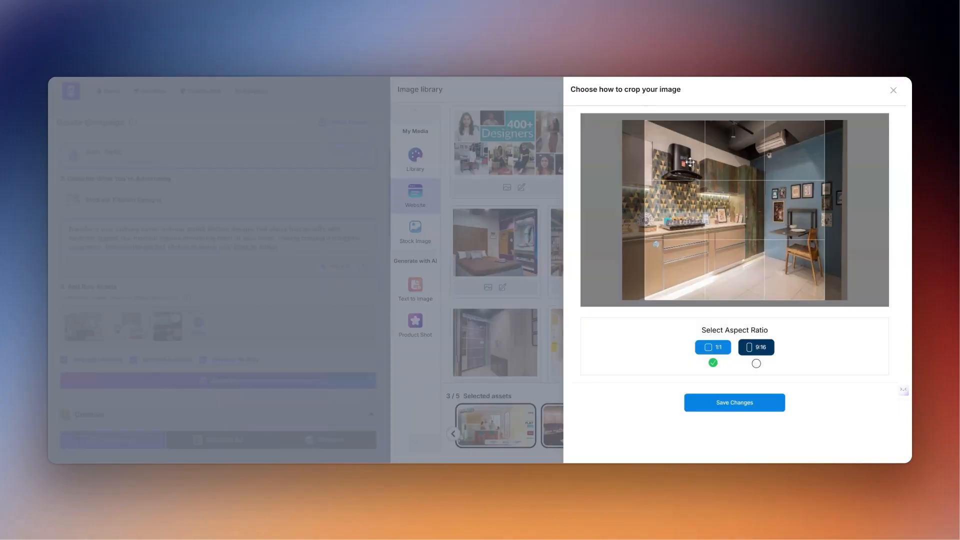
pyautogui.click(734, 405)
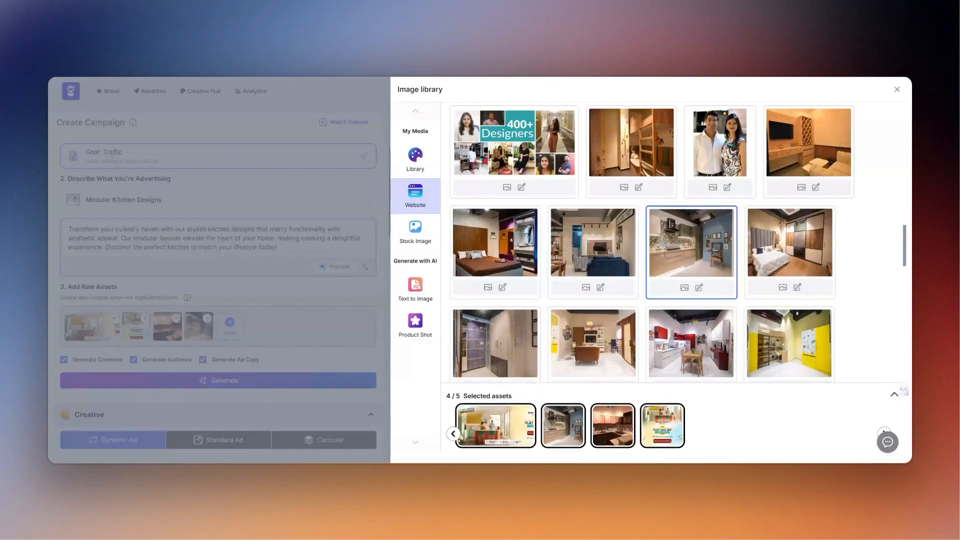
pyautogui.click(385, 107)
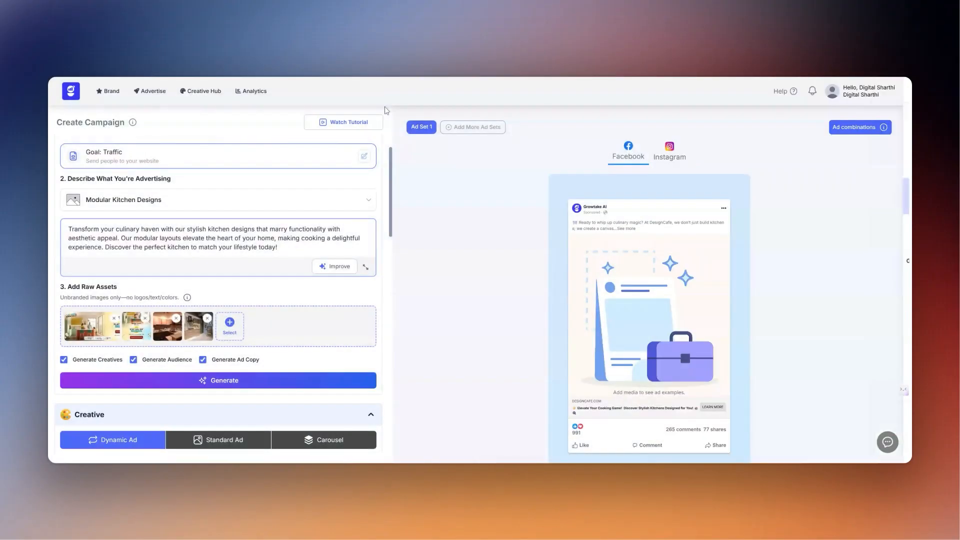
# Generate the campaign's creatives, audience and ad copy from the Modular Kitchen Designs description and the raw assets.
pyautogui.scroll(-1, 255, 327)
pyautogui.scroll(1, 218, 293)
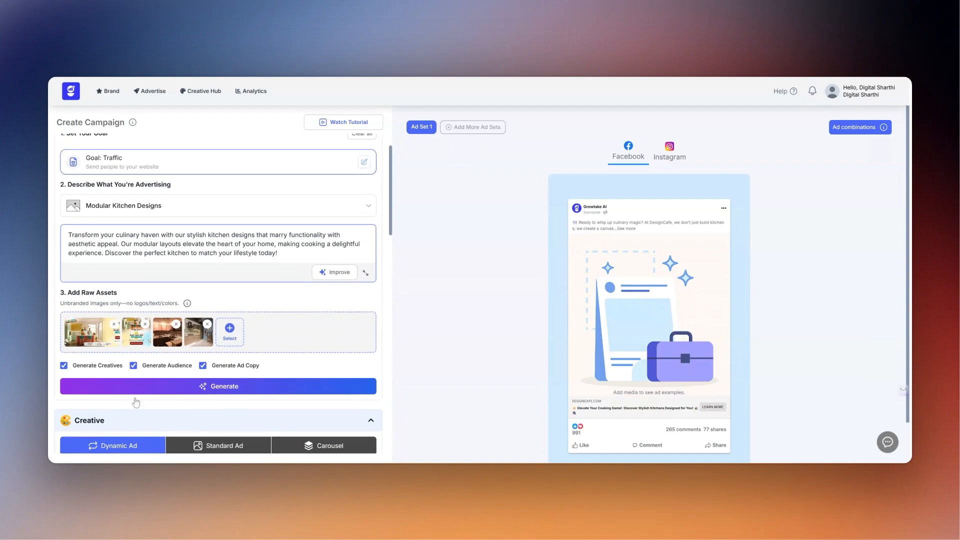
pyautogui.scroll(-1, 260, 363)
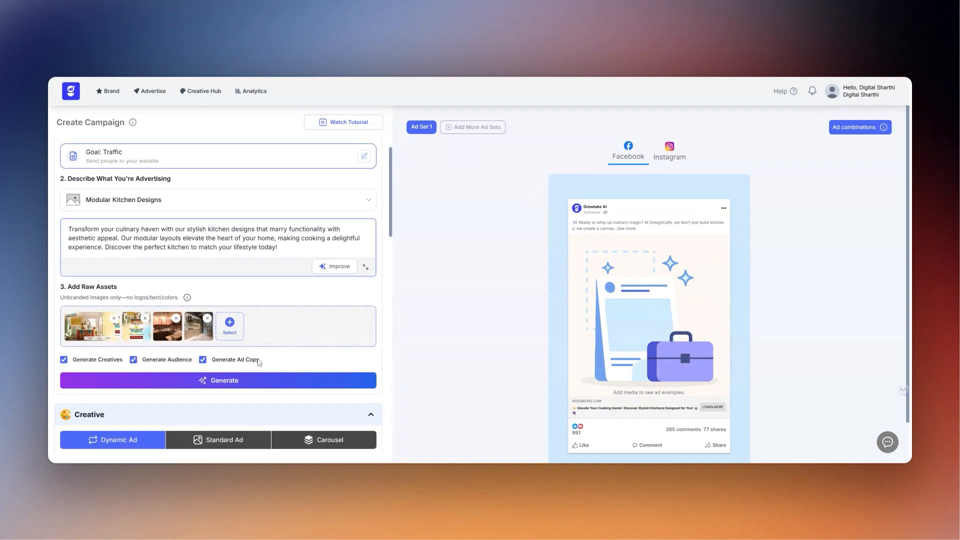
pyautogui.click(214, 380)
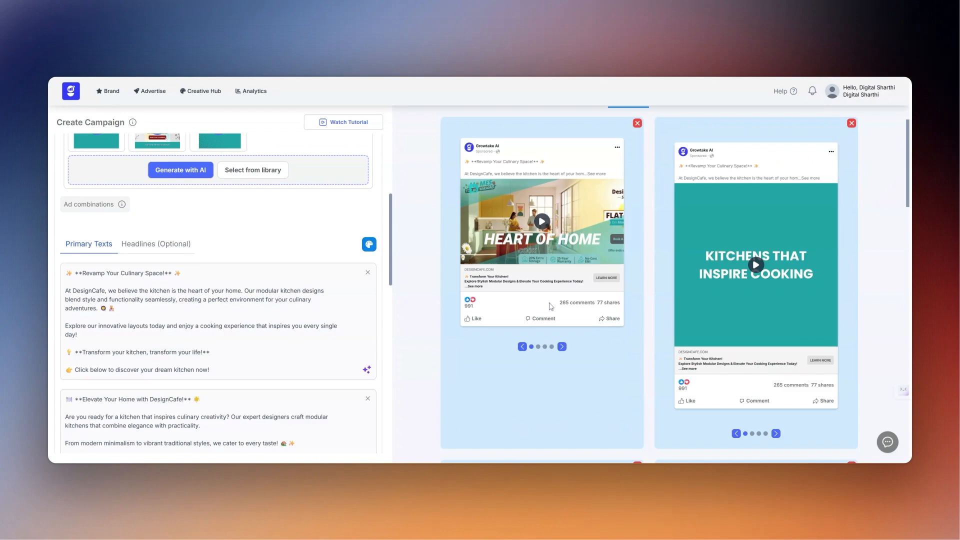
# Examine the previews of the generated ads and the generated primary texts for the modular kitchen campaign.
pyautogui.scroll(-2, 534, 341)
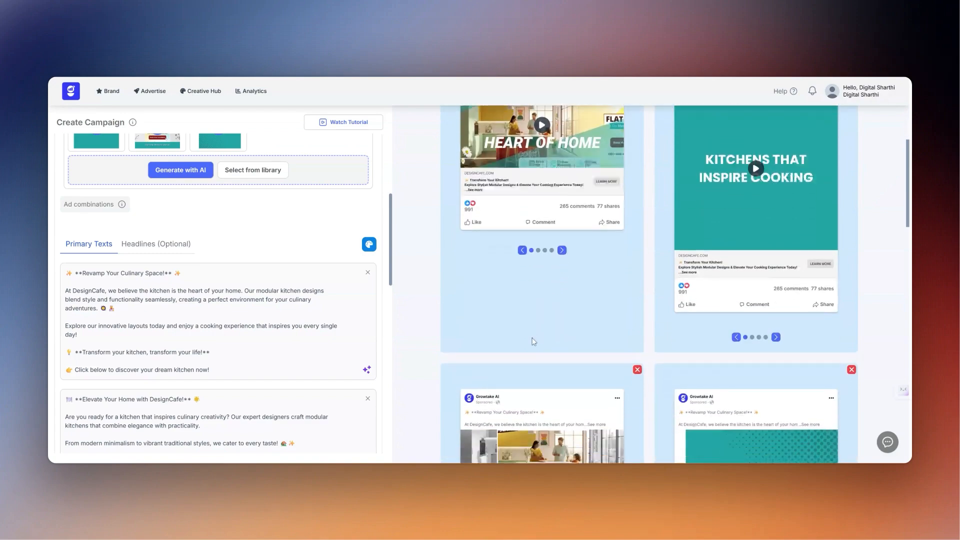
pyautogui.scroll(-5, 534, 341)
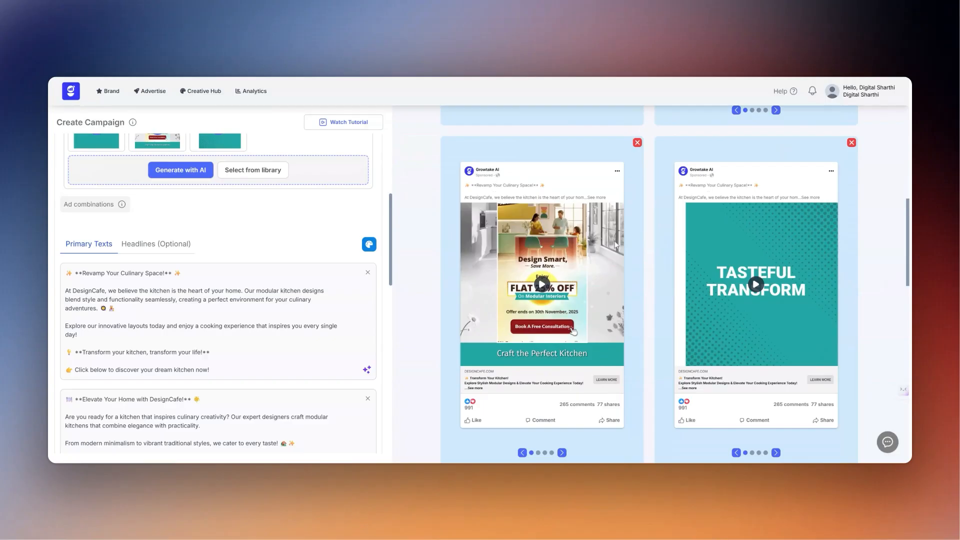
pyautogui.scroll(6, 615, 244)
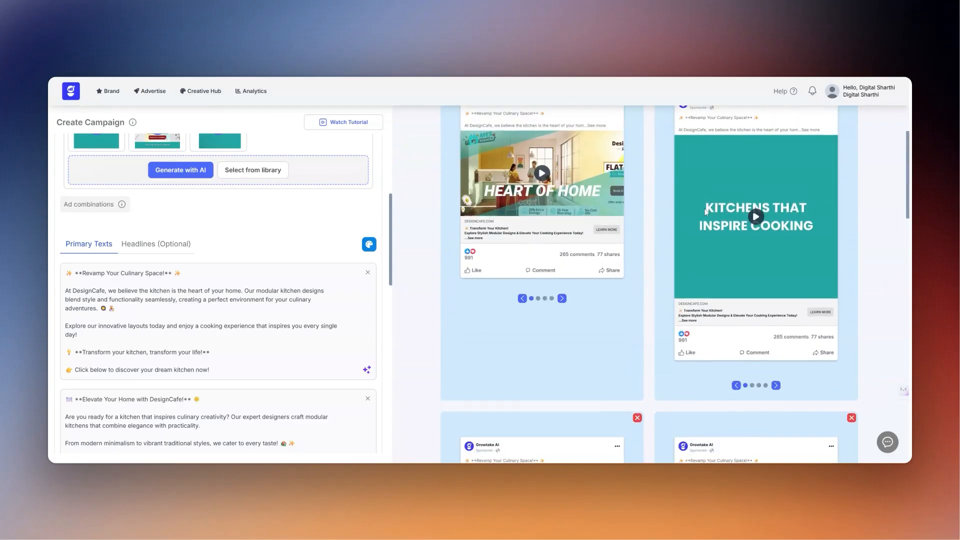
pyautogui.scroll(-3, 706, 212)
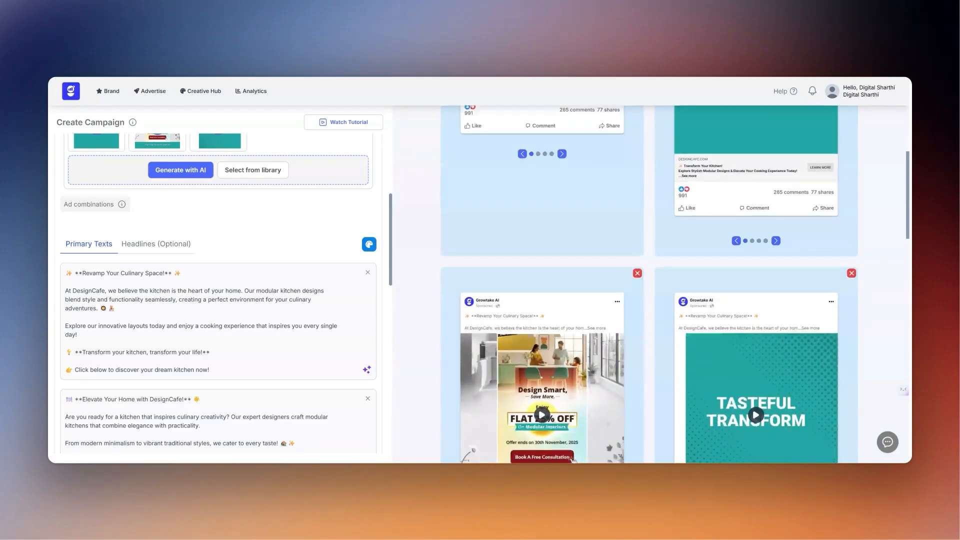
pyautogui.scroll(-3, 649, 284)
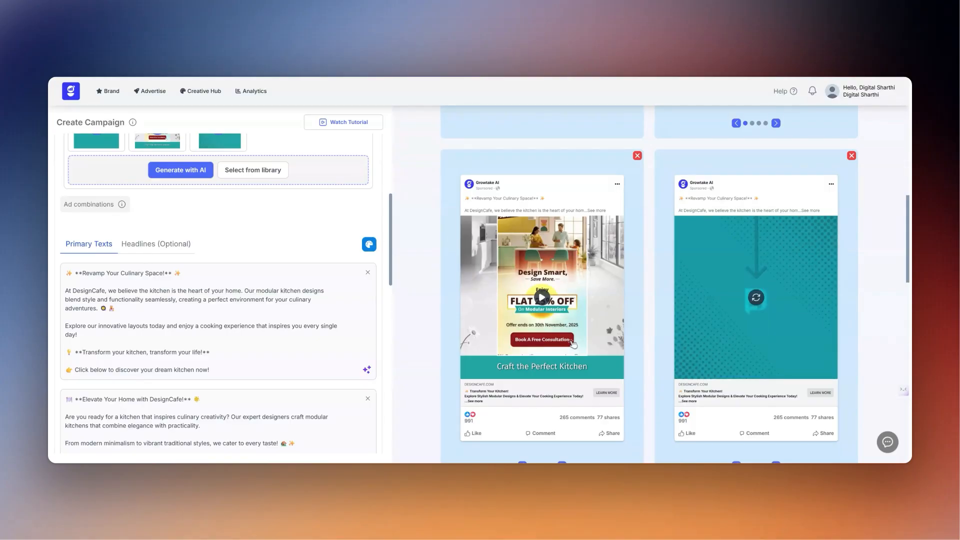
pyautogui.scroll(-1, 145, 272)
pyautogui.scroll(-5, 217, 295)
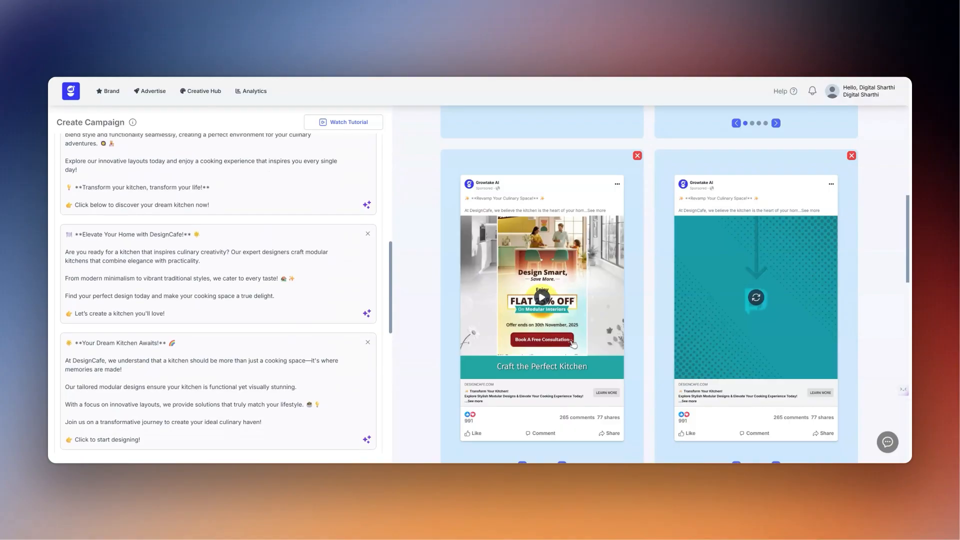
pyautogui.scroll(3, 218, 293)
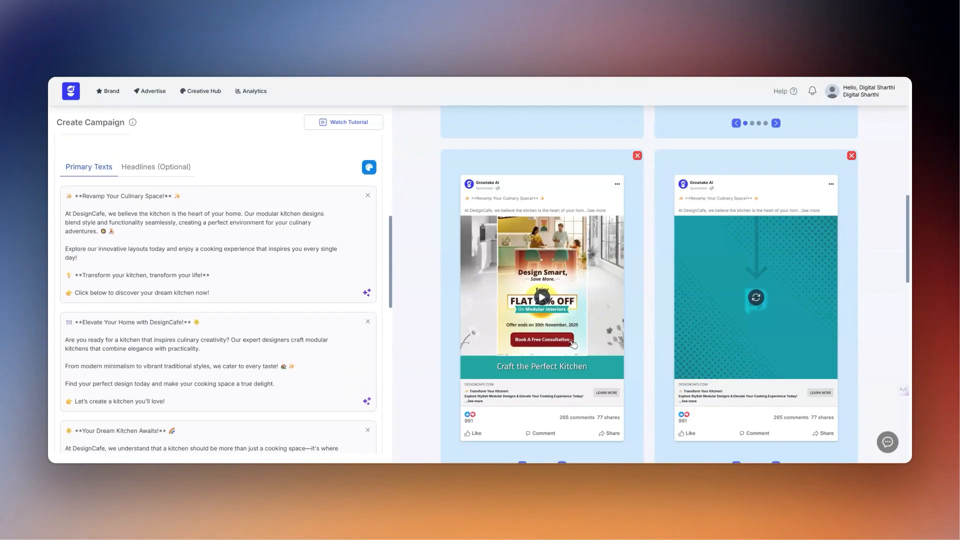
pyautogui.scroll(-4, 487, 293)
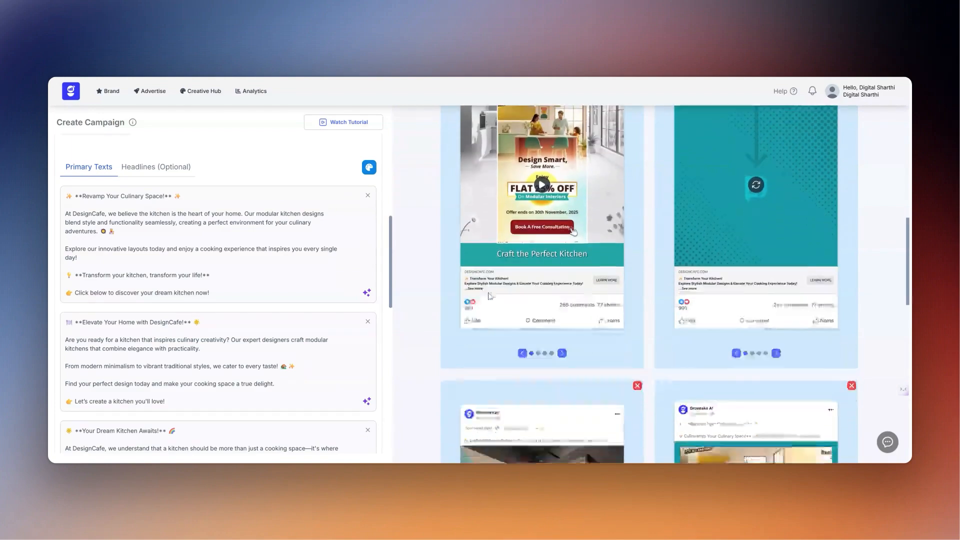
pyautogui.scroll(-3, 489, 295)
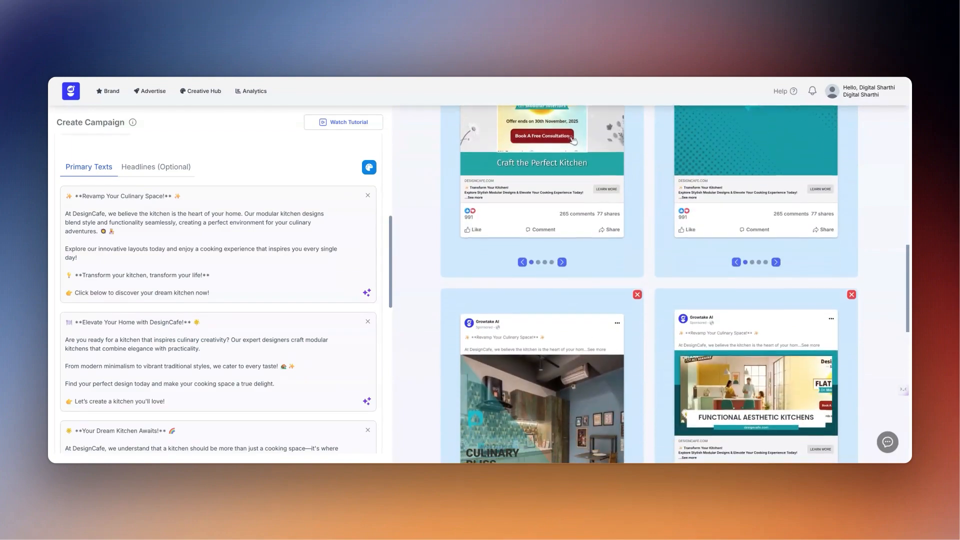
pyautogui.scroll(3, 649, 284)
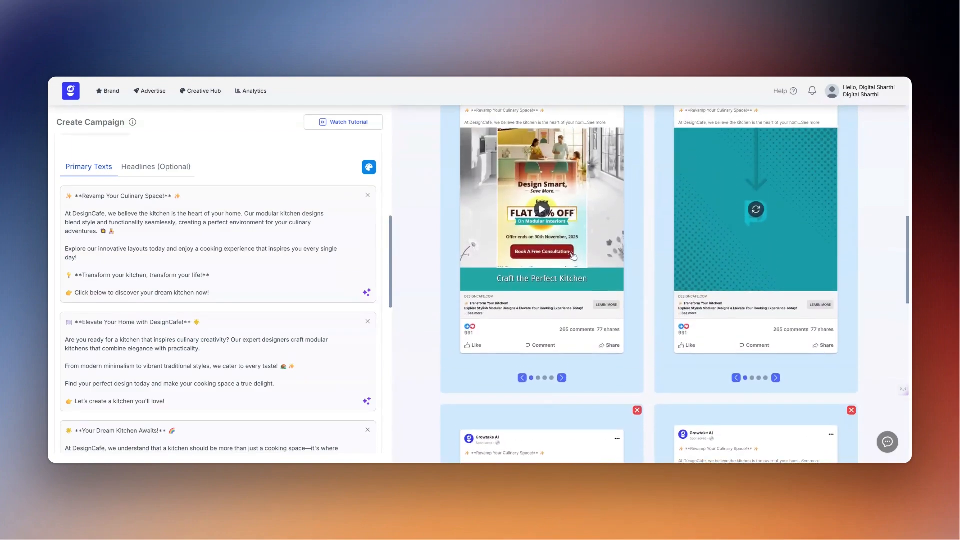
pyautogui.scroll(-1, 649, 285)
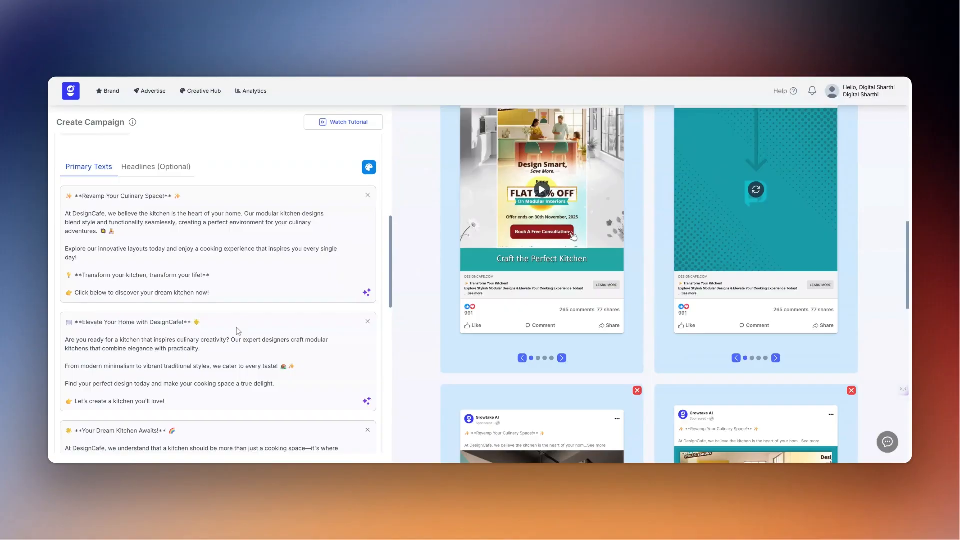
# Expand the Targeting section and review the recommended audience interests, age and gender, and placements.
pyautogui.scroll(-3, 235, 330)
pyautogui.scroll(-6, 229, 325)
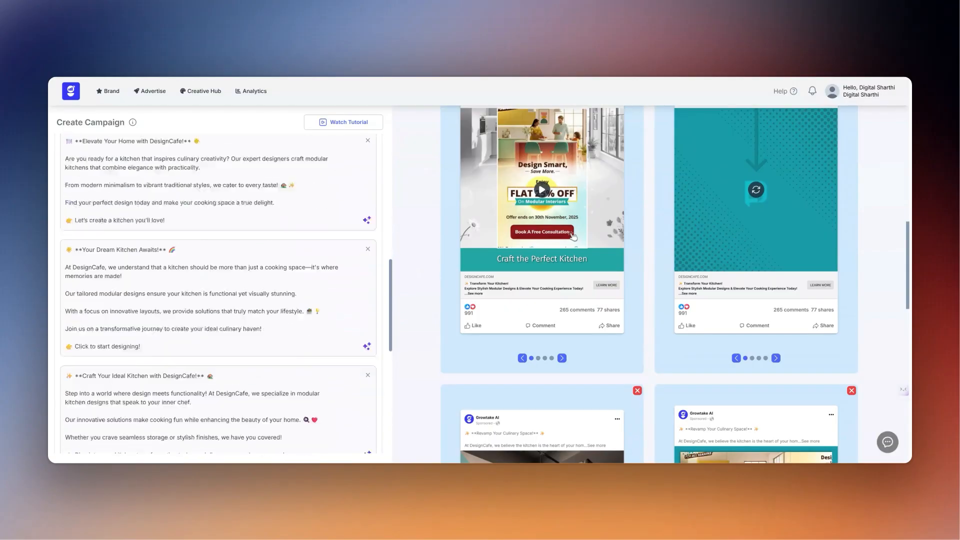
pyautogui.click(370, 307)
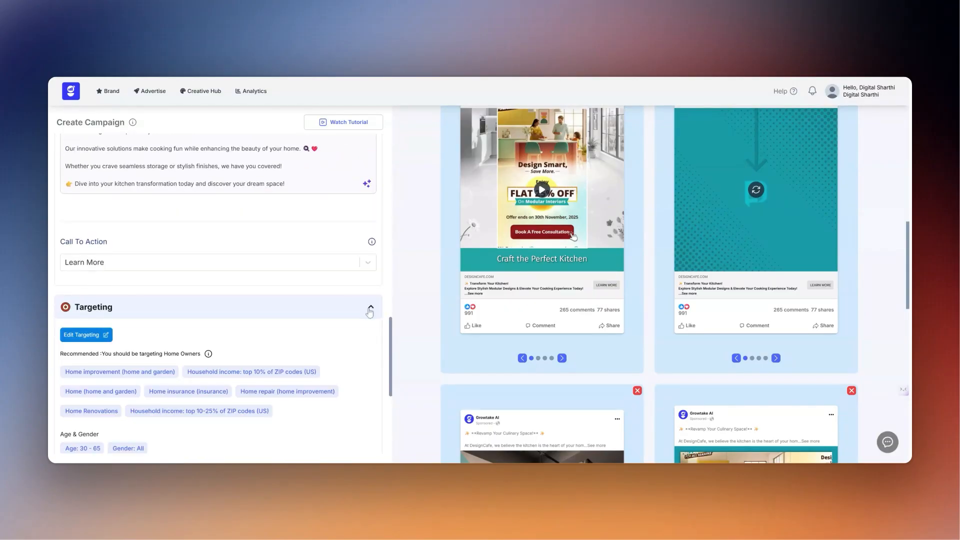
pyautogui.scroll(-2, 303, 331)
pyautogui.scroll(-1, 303, 331)
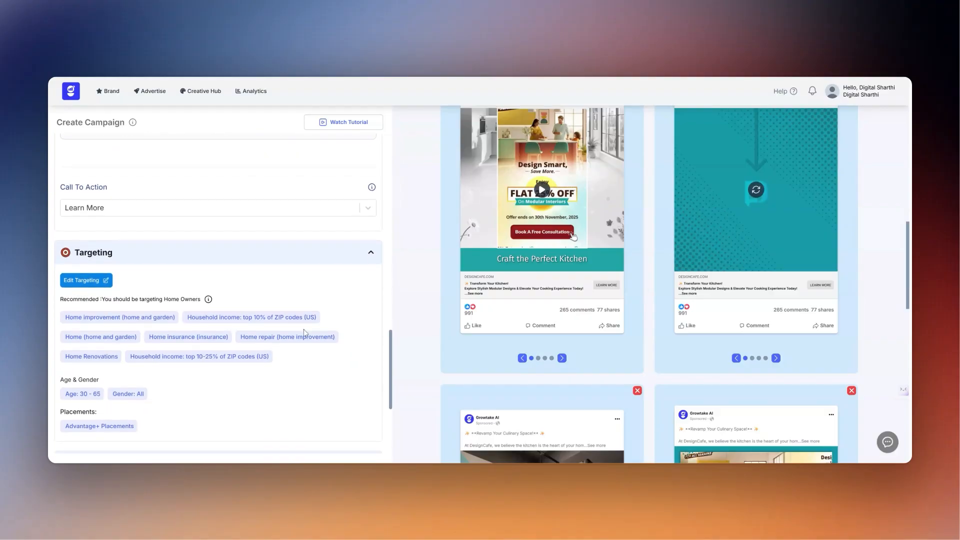
pyautogui.scroll(-2, 218, 295)
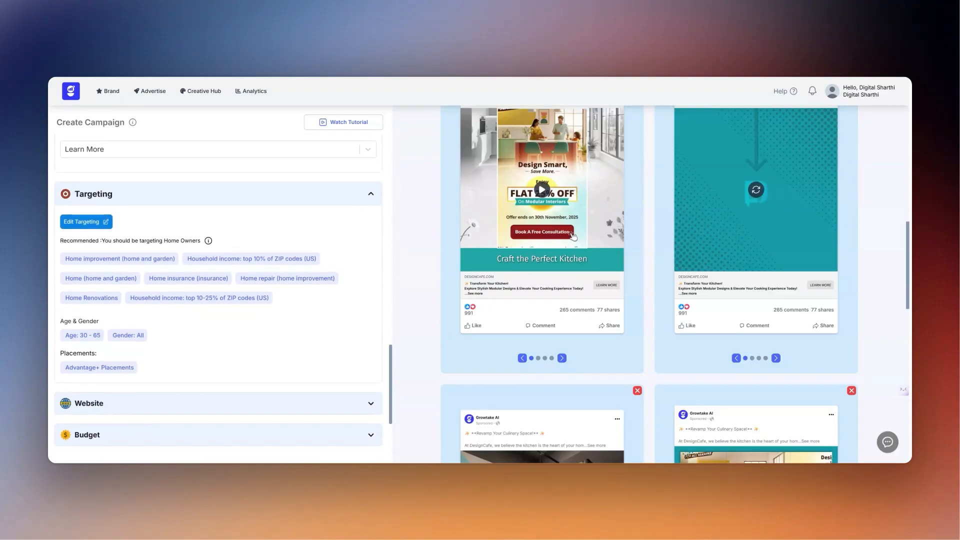
pyautogui.scroll(-1, 217, 295)
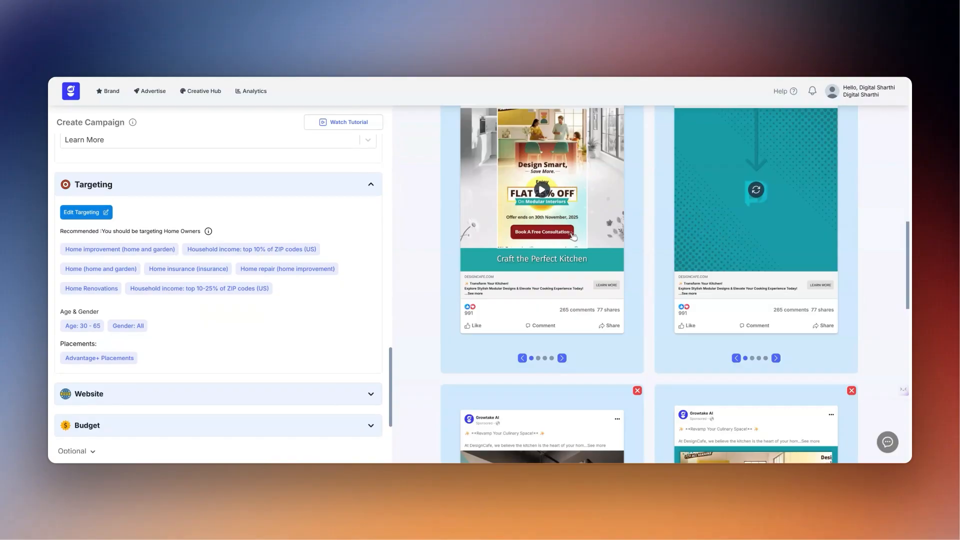
pyautogui.scroll(-4, 328, 325)
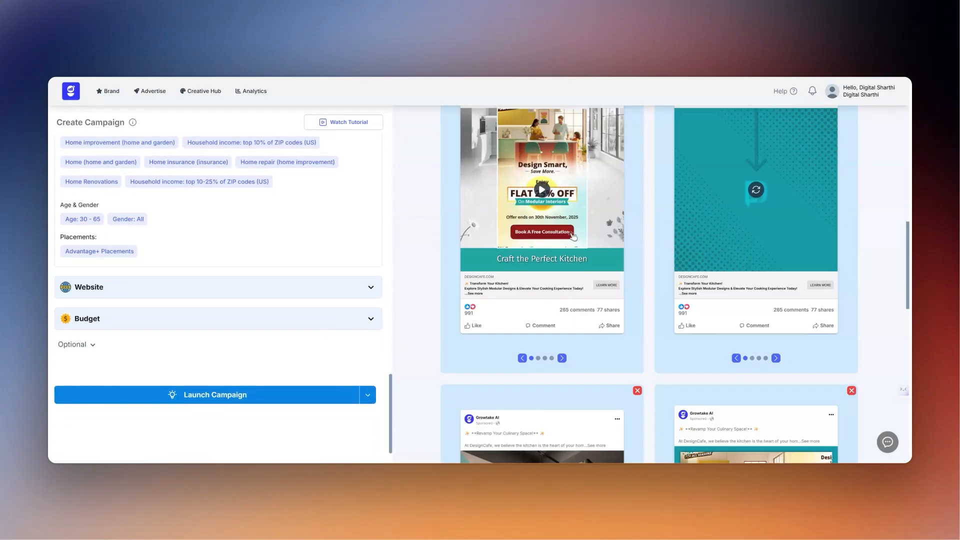
# Expand the Budget section and generate a daily budget recommendation for a product price of 60000.
pyautogui.click(356, 320)
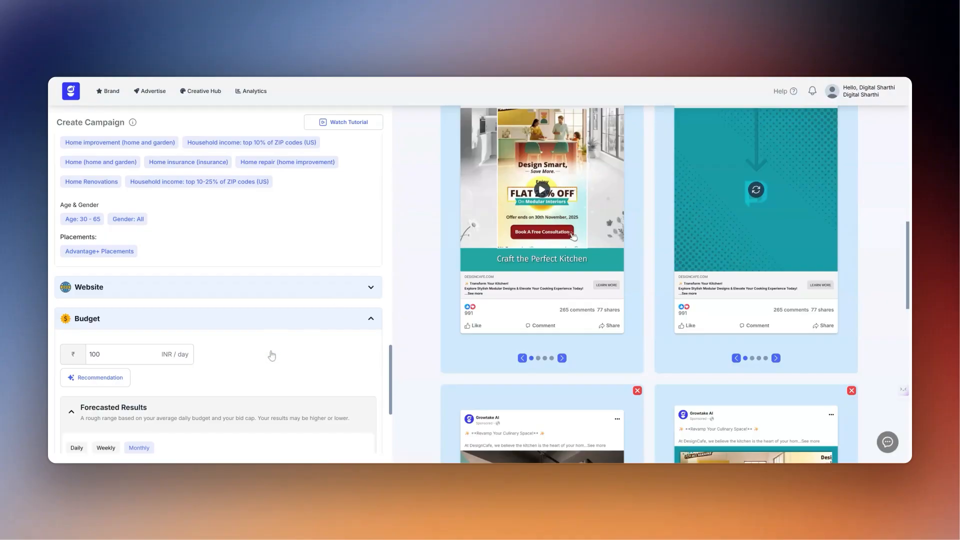
pyautogui.scroll(-1, 297, 378)
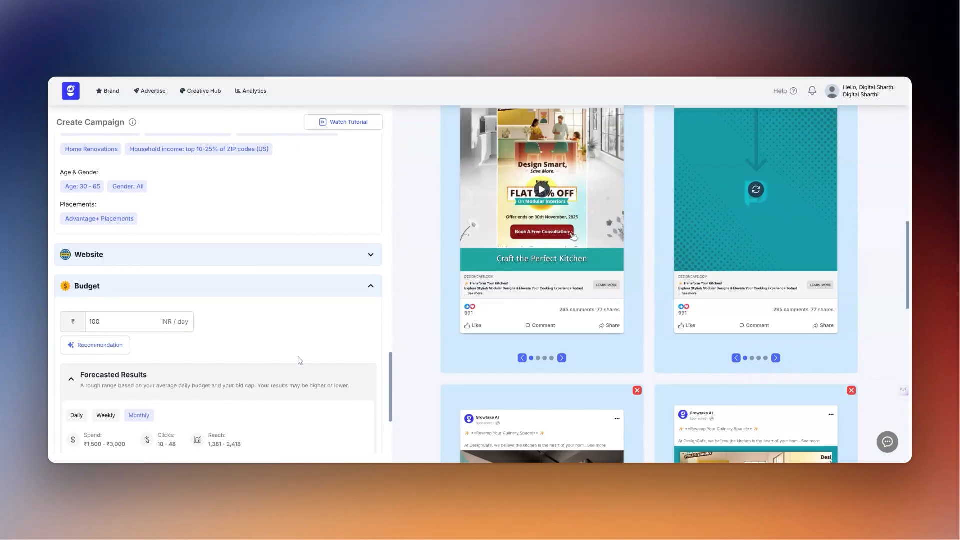
pyautogui.click(120, 348)
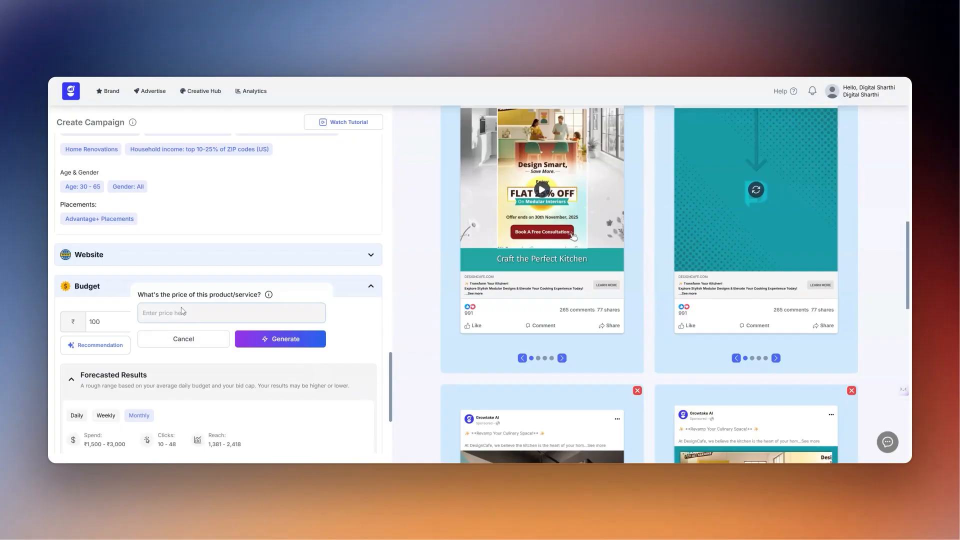
pyautogui.write('60000')
pyautogui.click(270, 346)
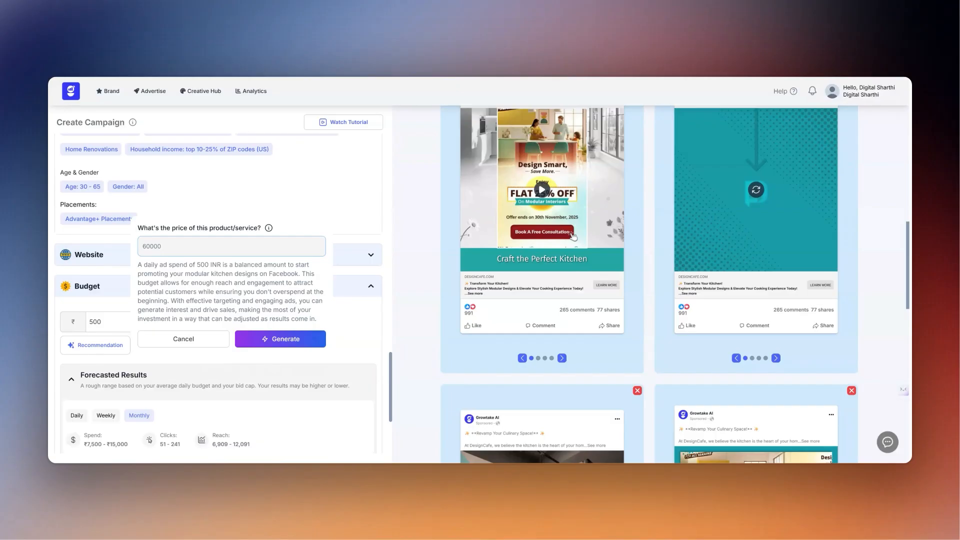
# Reopen the campaign's Generate section with the goal, product description and raw assets.
pyautogui.scroll(2, 337, 297)
pyautogui.scroll(15, 337, 297)
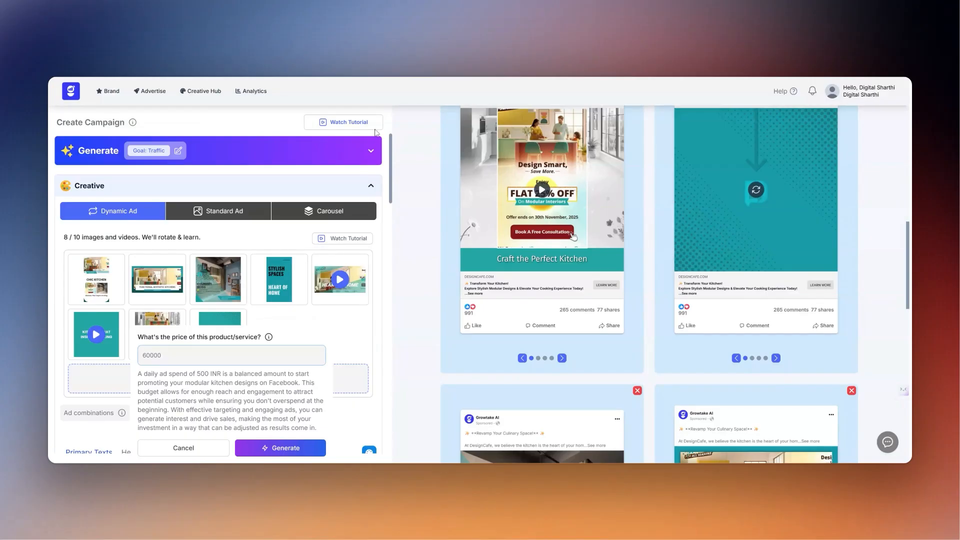
pyautogui.click(367, 156)
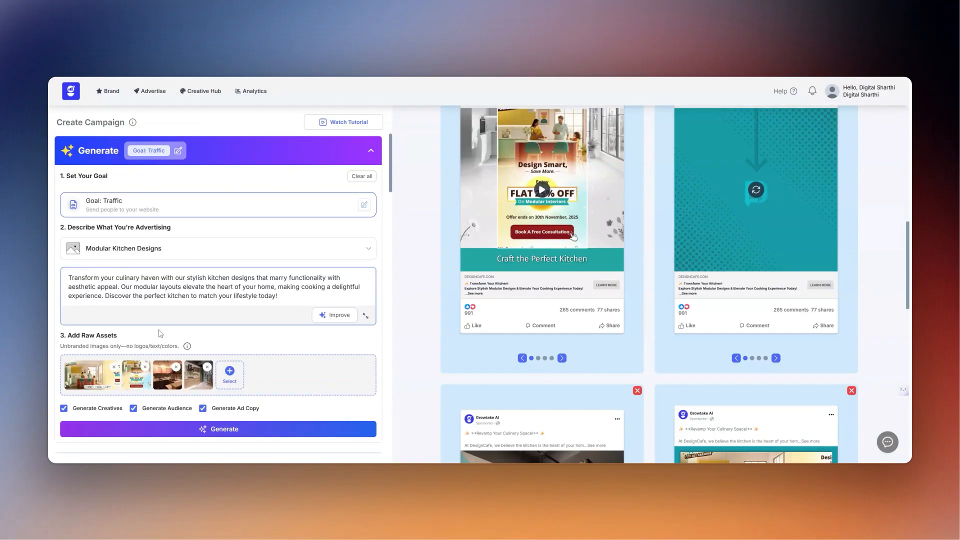